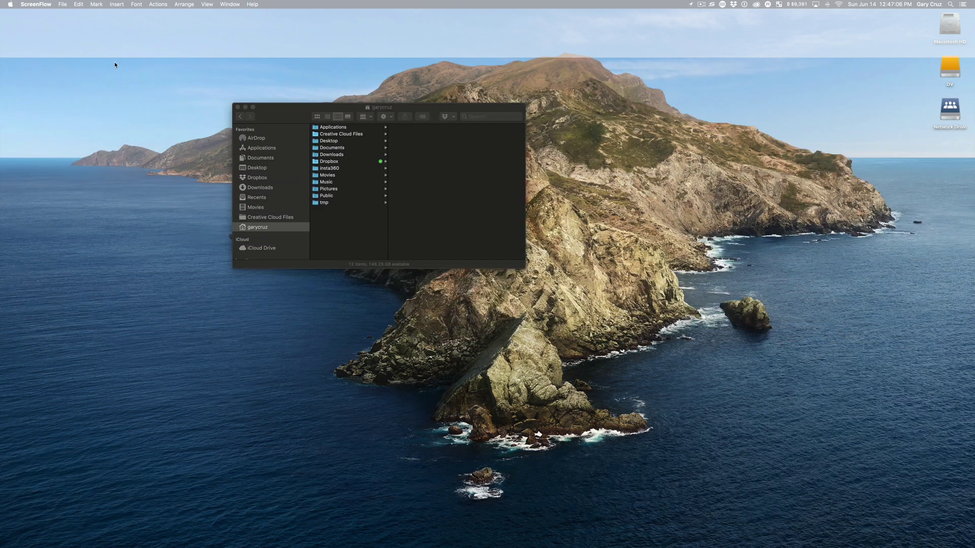
Step: Turn on Show Library Folder in the home folder's View Options
click(315, 122)
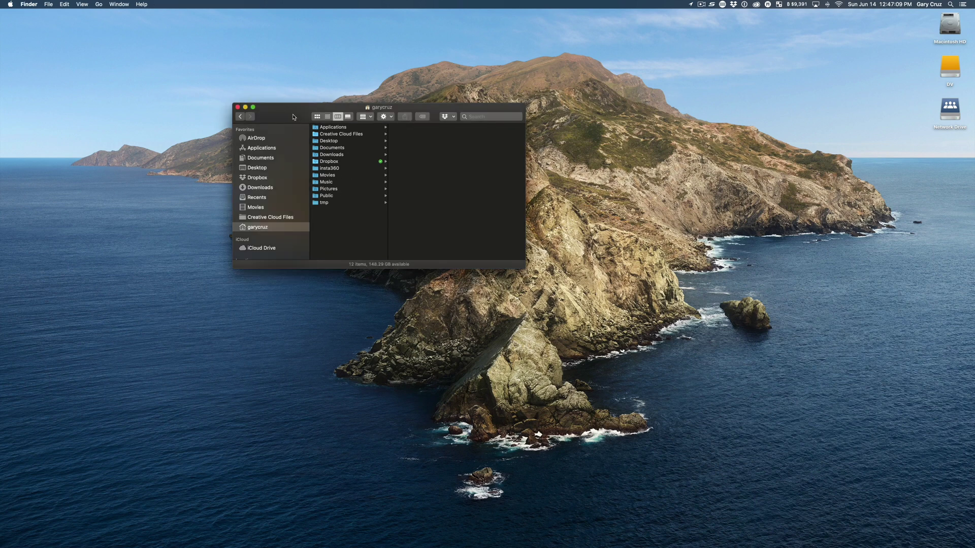
click(101, 5)
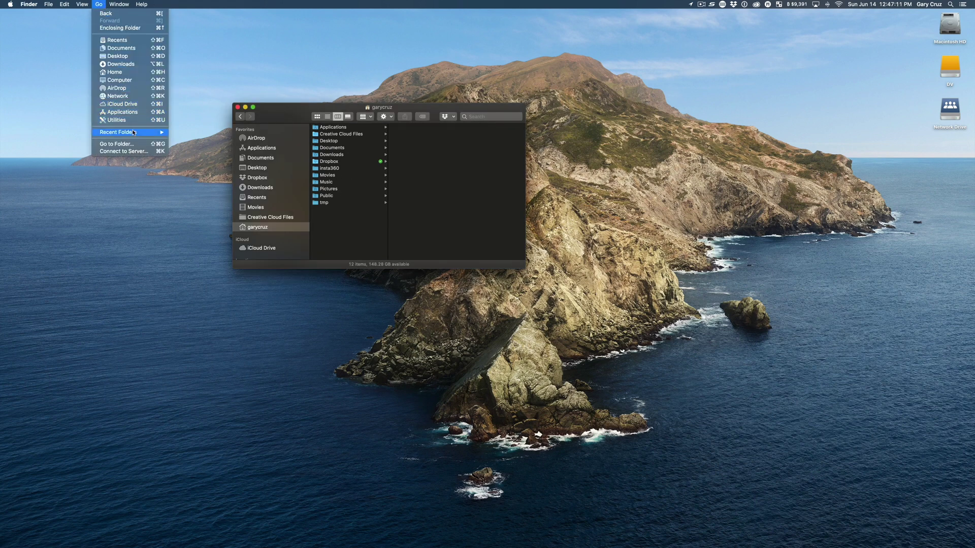
mouse_move(82, 4)
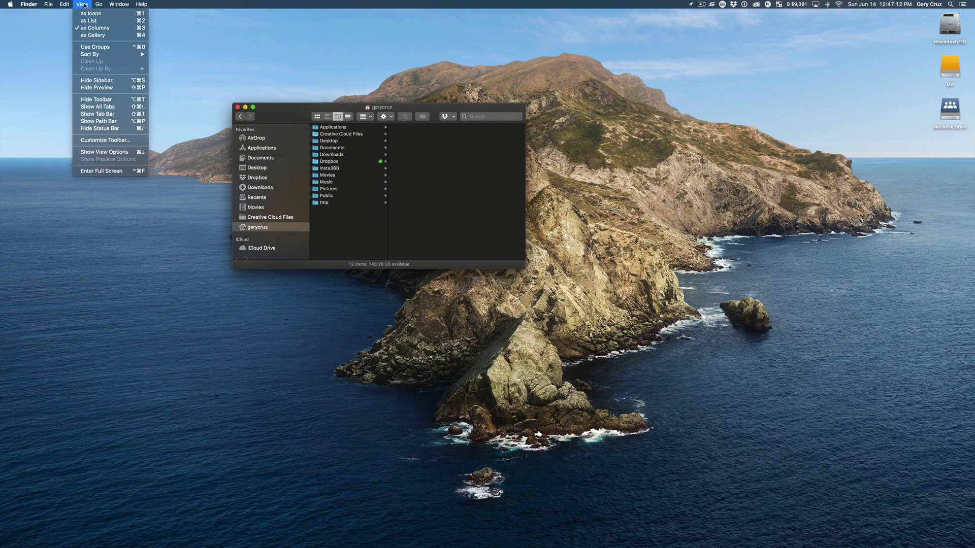
click(99, 152)
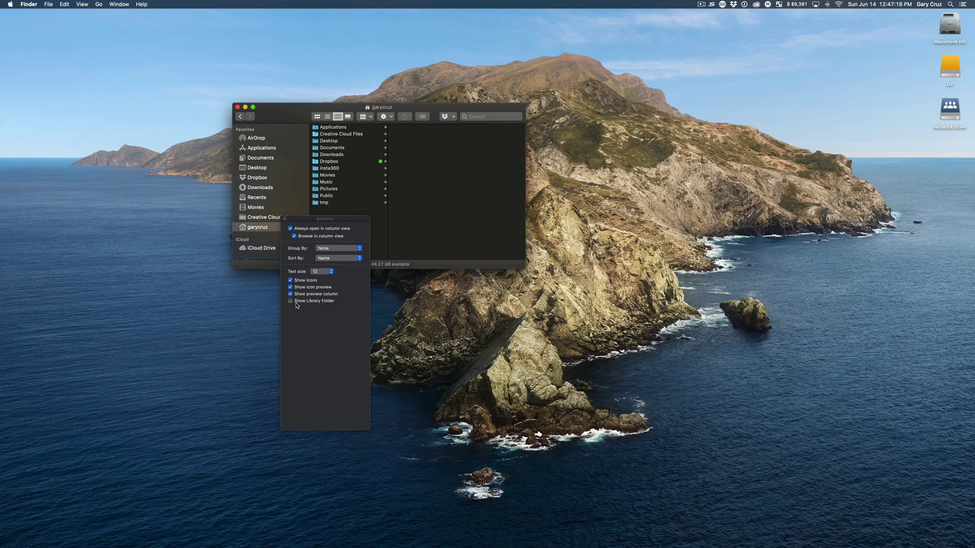
click(290, 301)
click(285, 219)
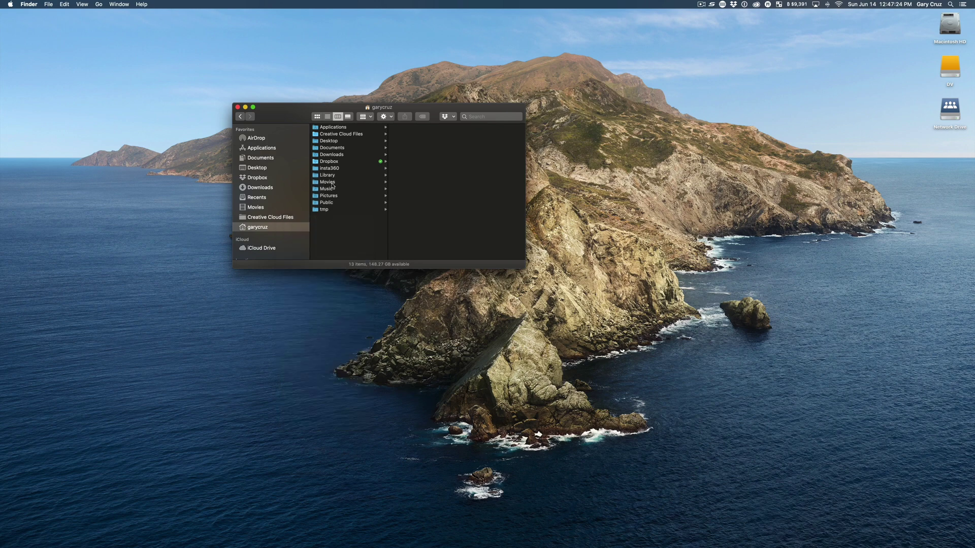
Step: Move all 75 items in Library > Caches to the Trash
click(328, 175)
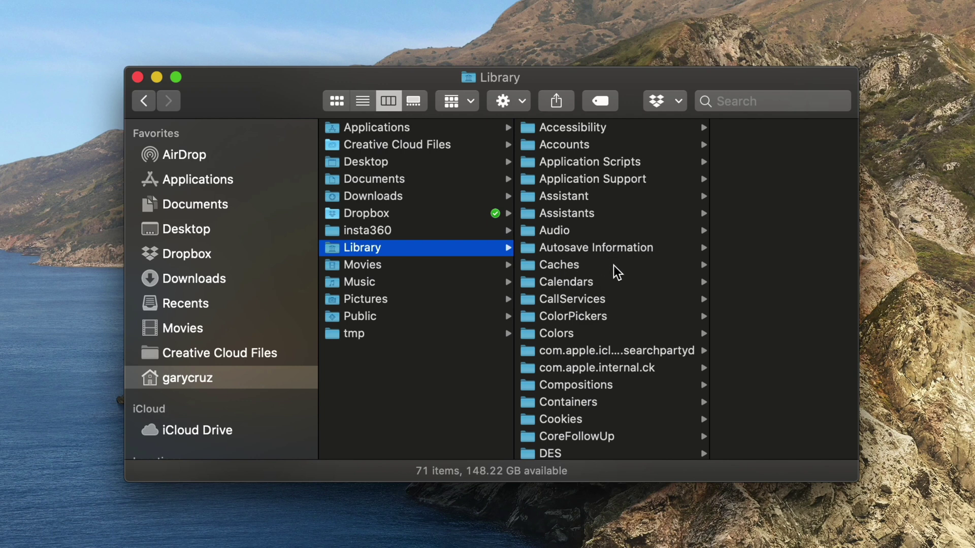
click(587, 266)
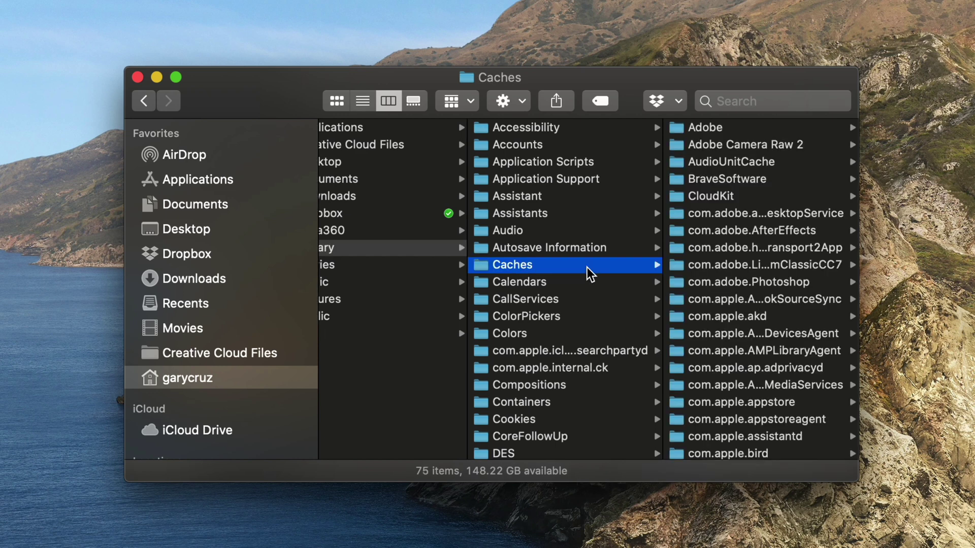
scroll(764, 246, down, 5)
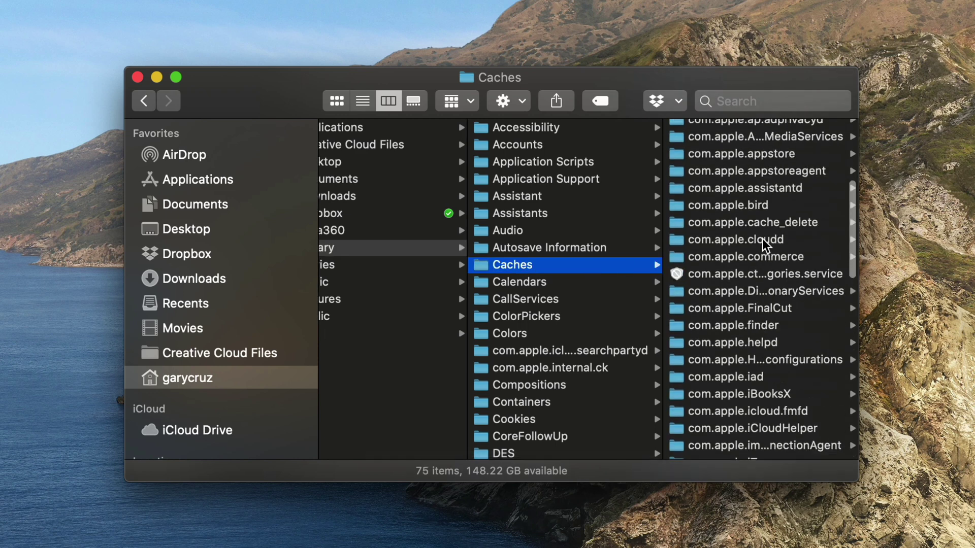
click(727, 156)
key(super+a)
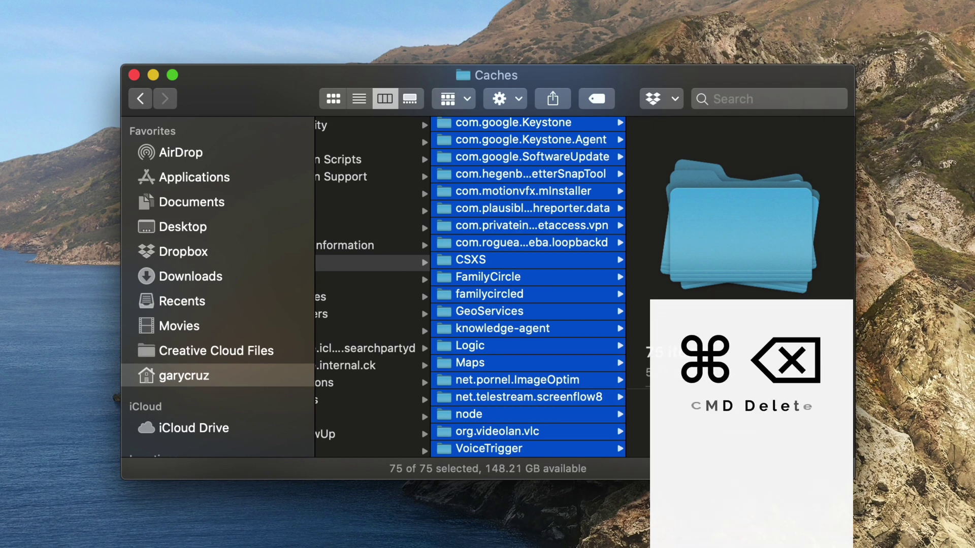
key(super+BackSpace)
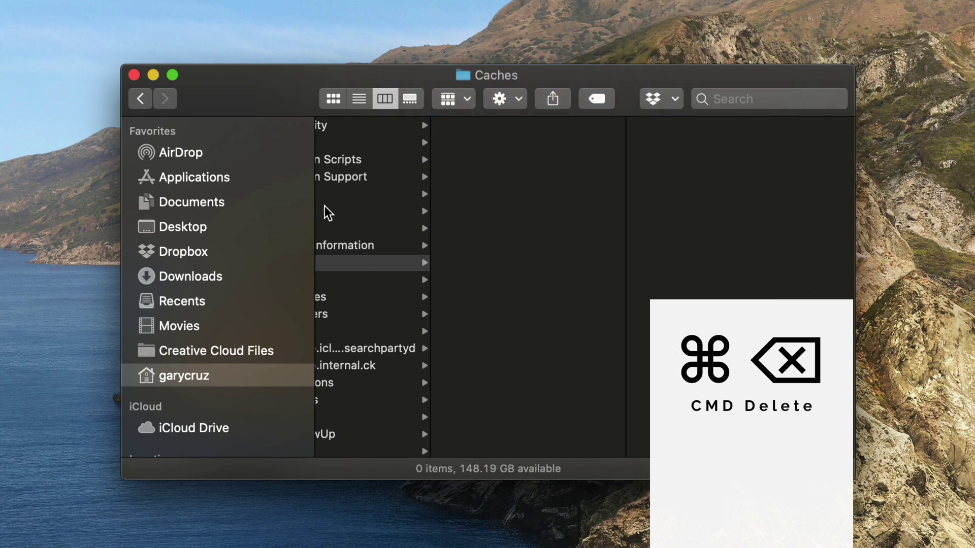
Step: Move all 71 items in the Logs folder to the Trash, then open Messages
scroll(511, 245, down, 10)
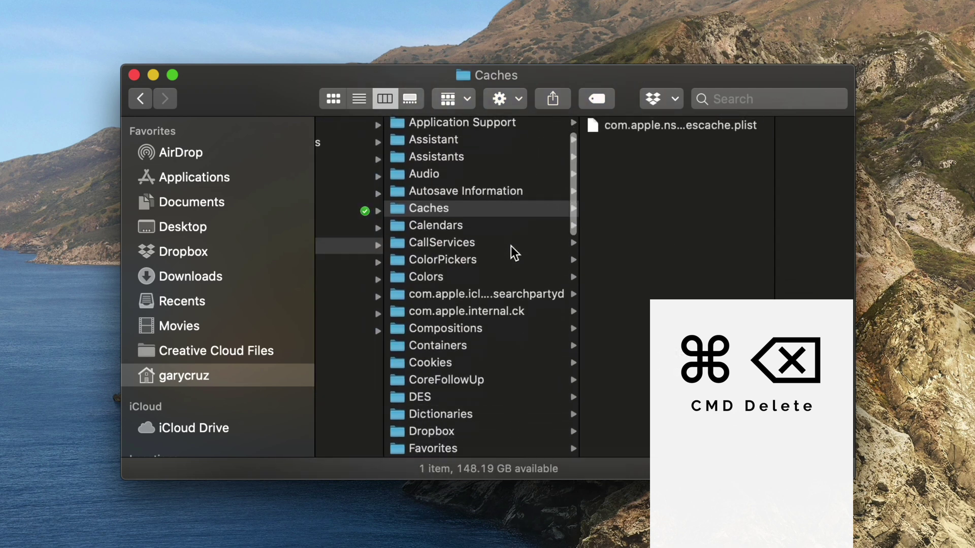
scroll(511, 246, down, 5)
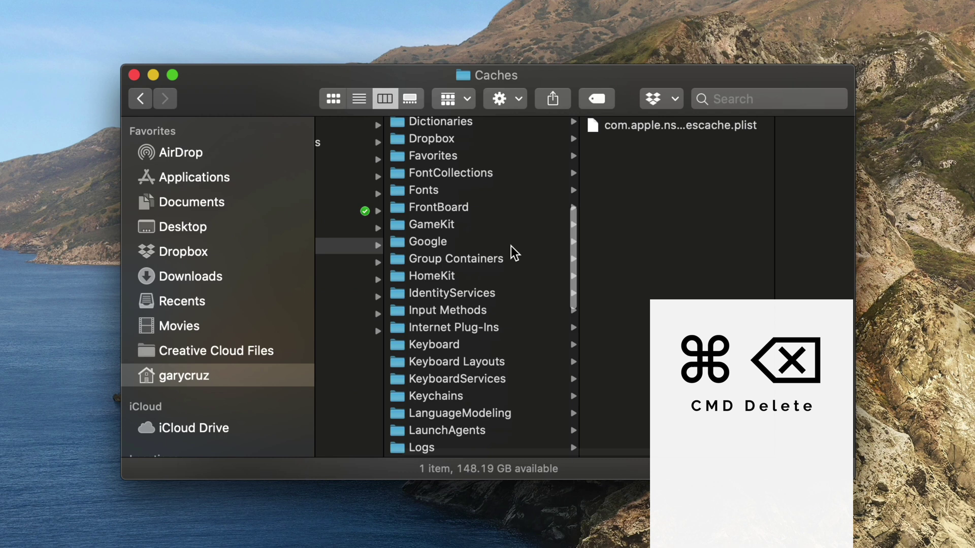
click(445, 350)
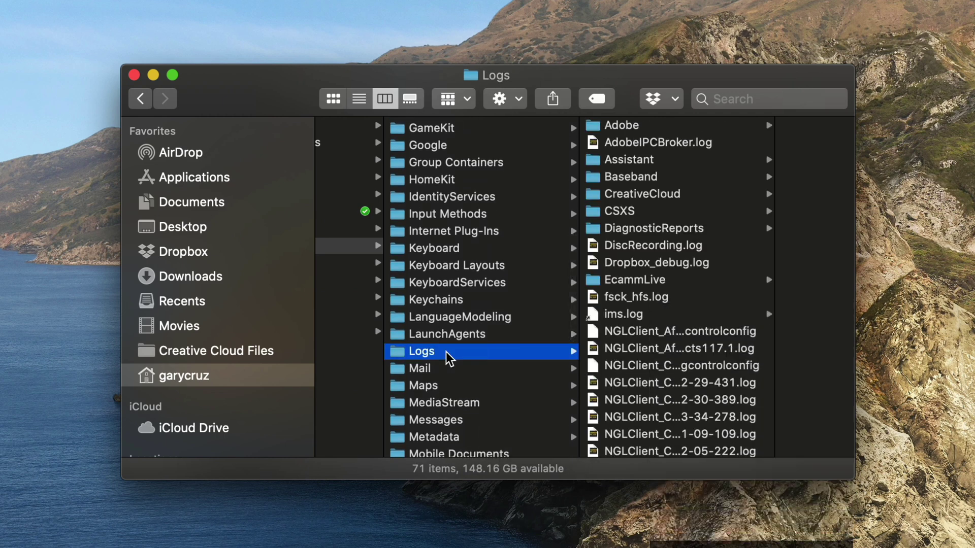
key(super+a)
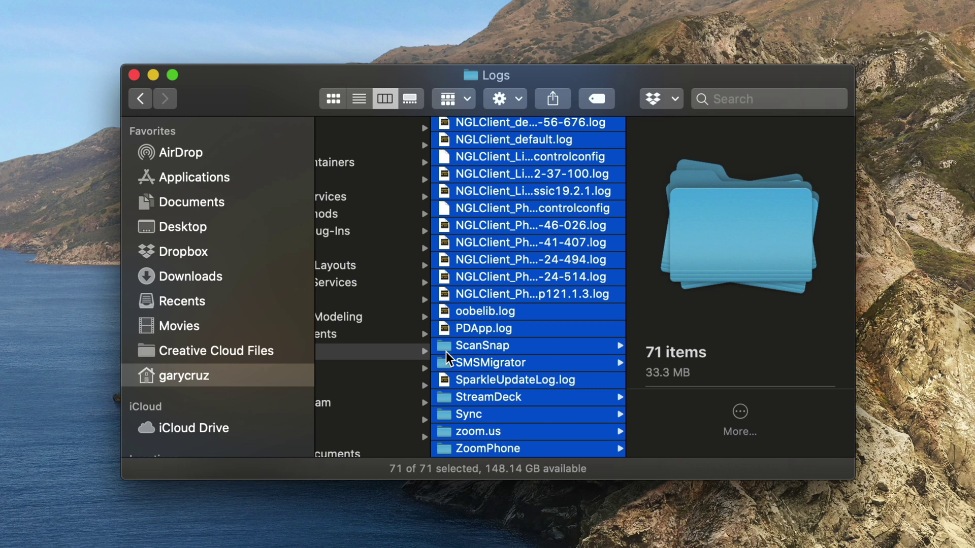
key(super+BackSpace)
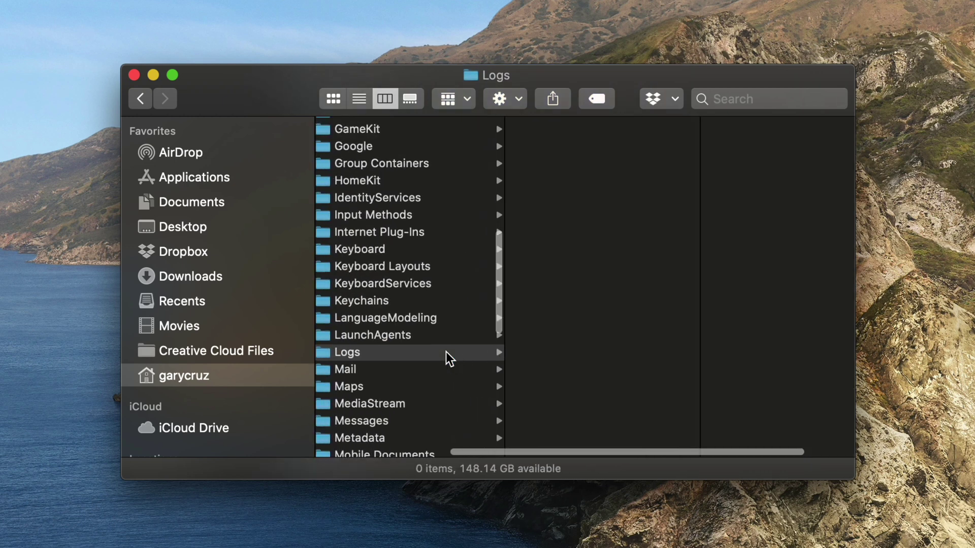
scroll(396, 381, down, 2)
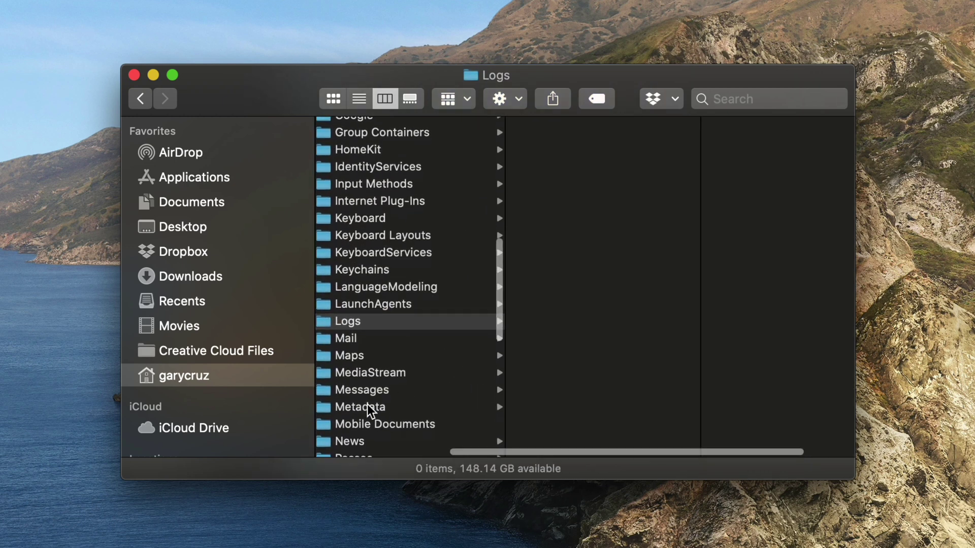
click(413, 392)
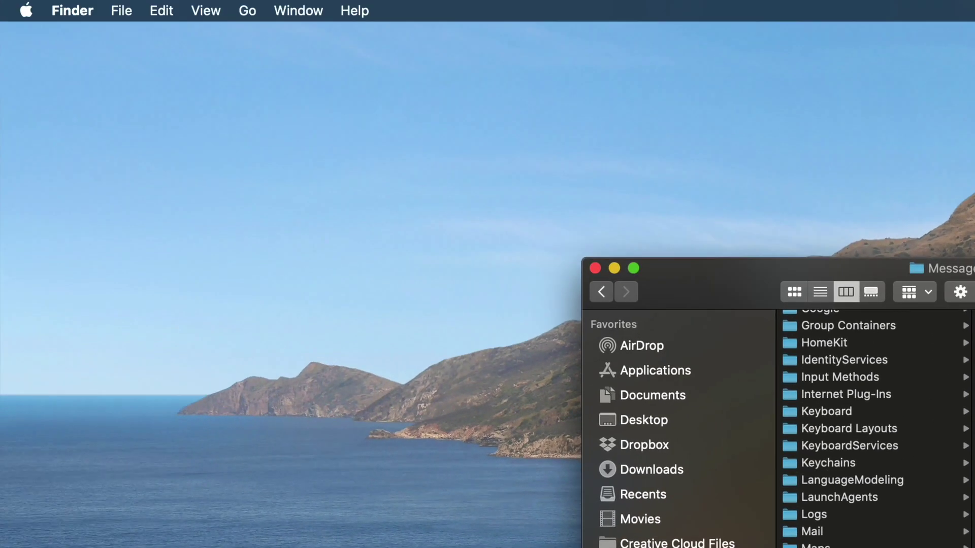
Step: Check the Messages folder's size of 353.9 MB in its Info window
key(super+i)
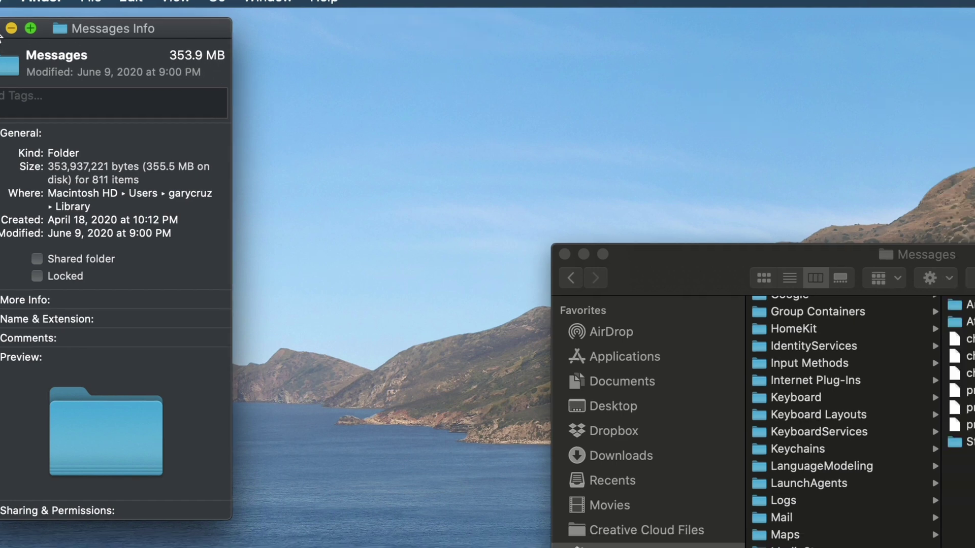
click(23, 42)
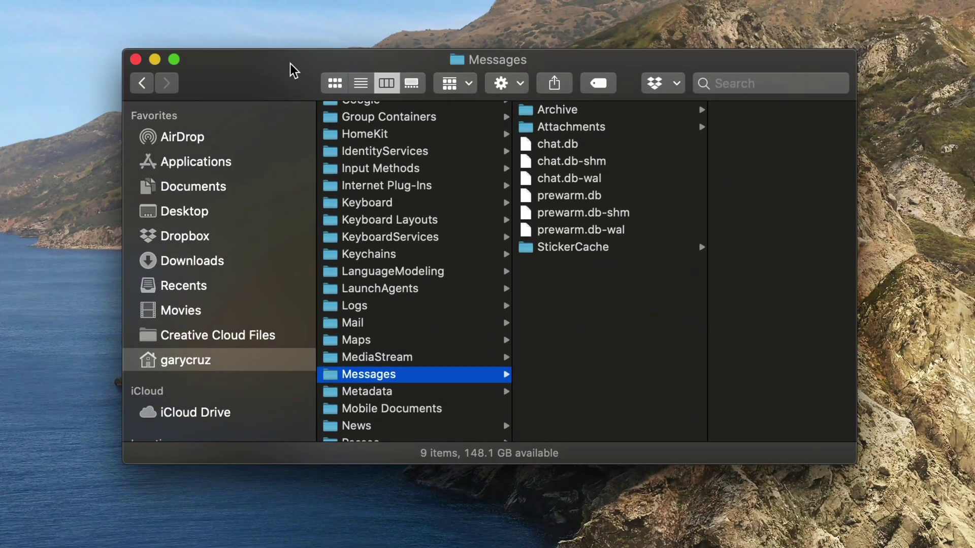
drag(289, 66, 256, 63)
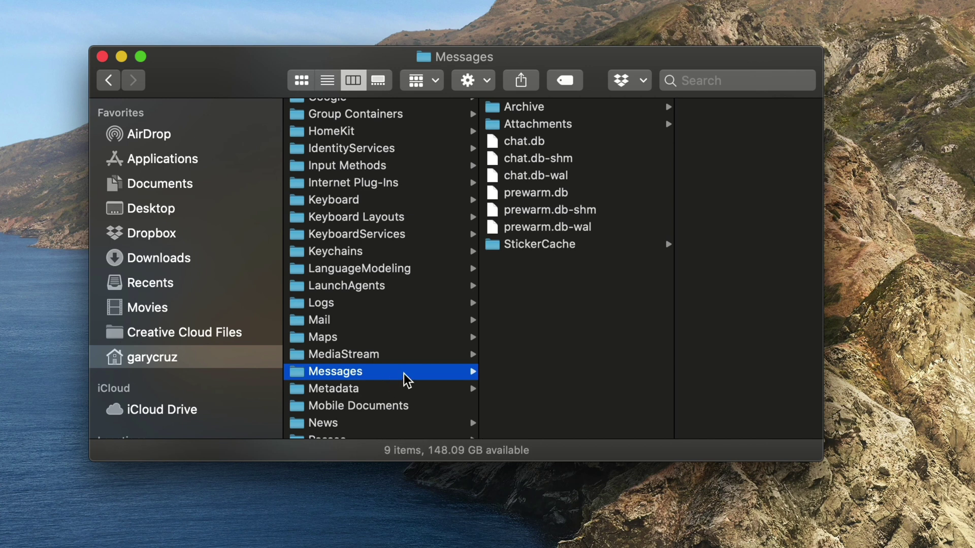
Step: Move all nine items in the Messages folder to the Trash
click(571, 366)
key(super+a)
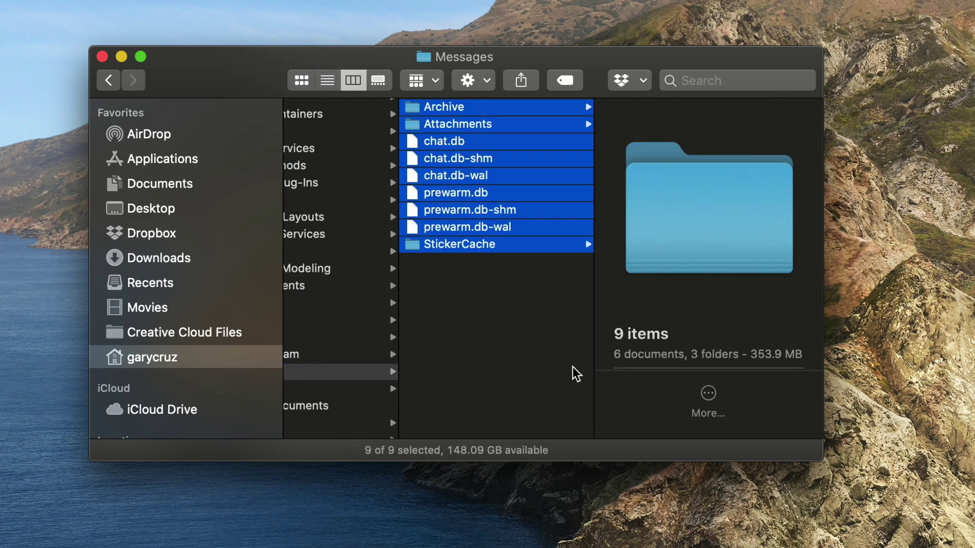
key(super+BackSpace)
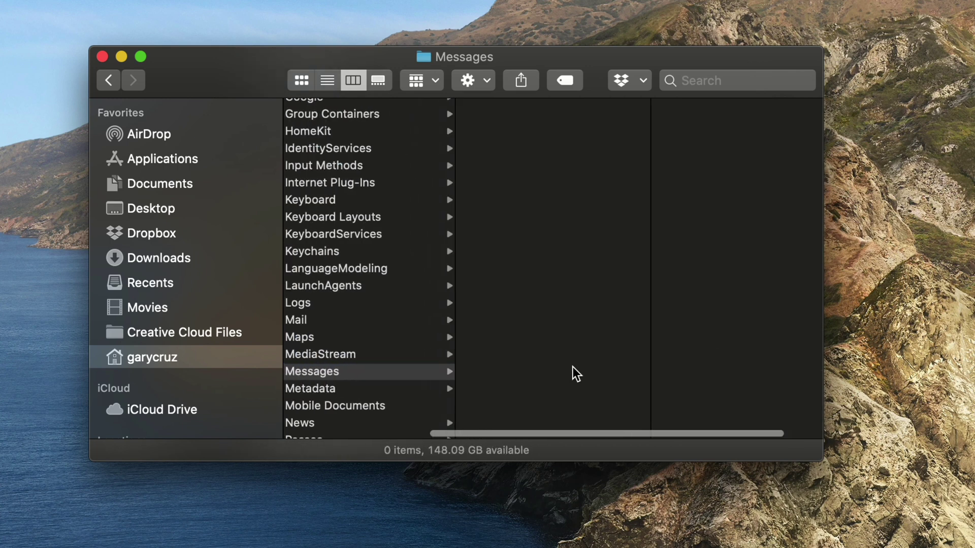
Step: Move both items in the Library's Mail folder to the Trash
click(382, 321)
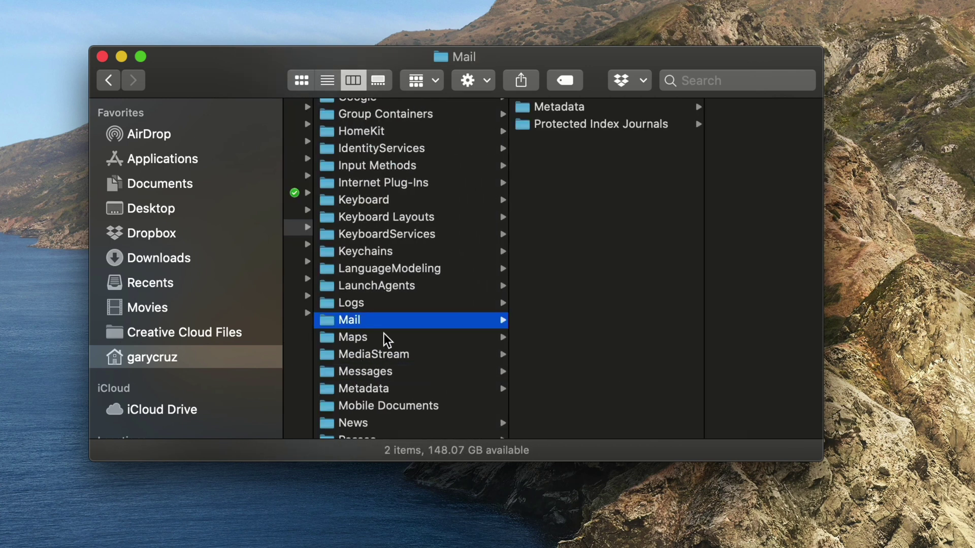
click(535, 333)
key(super+a)
key(super+BackSpace)
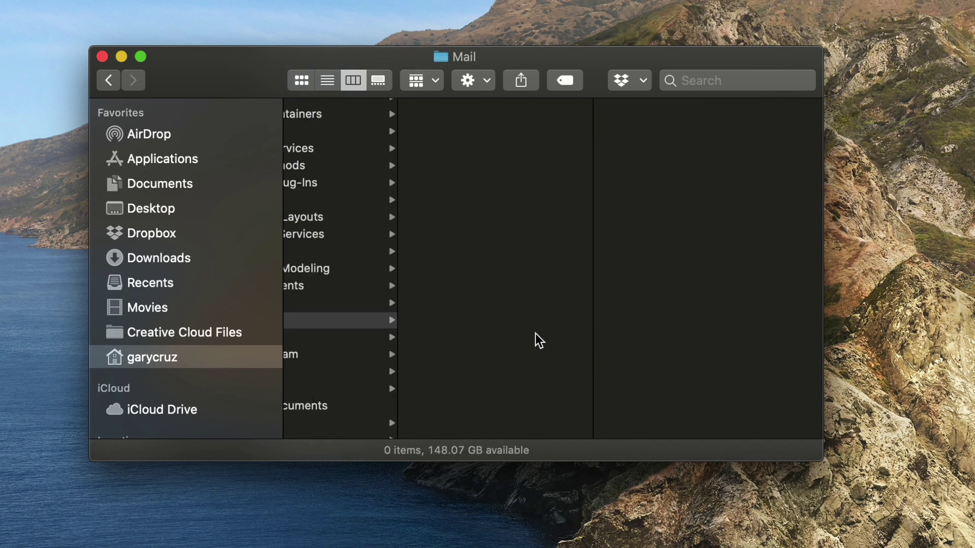
Step: Trash the eight savedState folders in Saved Application State and close the window
scroll(535, 333, left, 5)
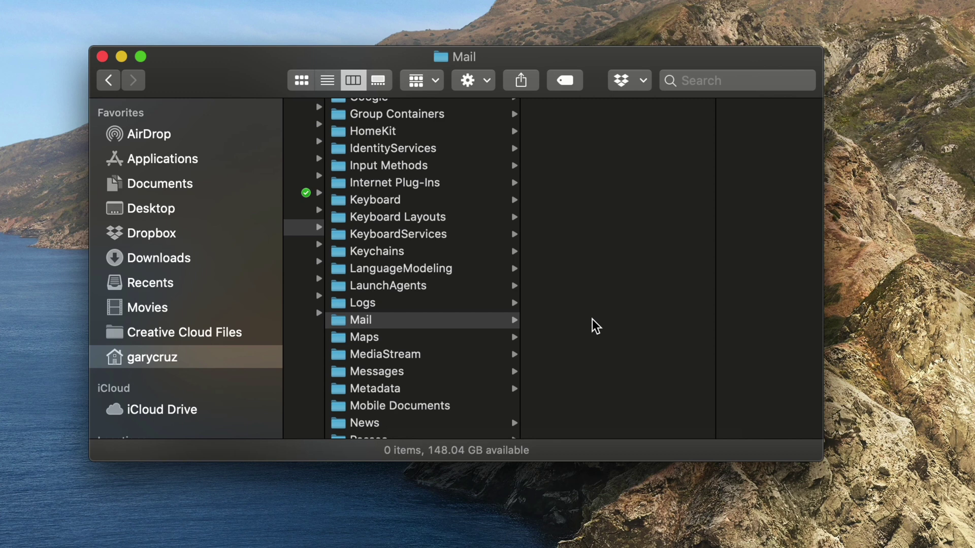
scroll(432, 281, down, 10)
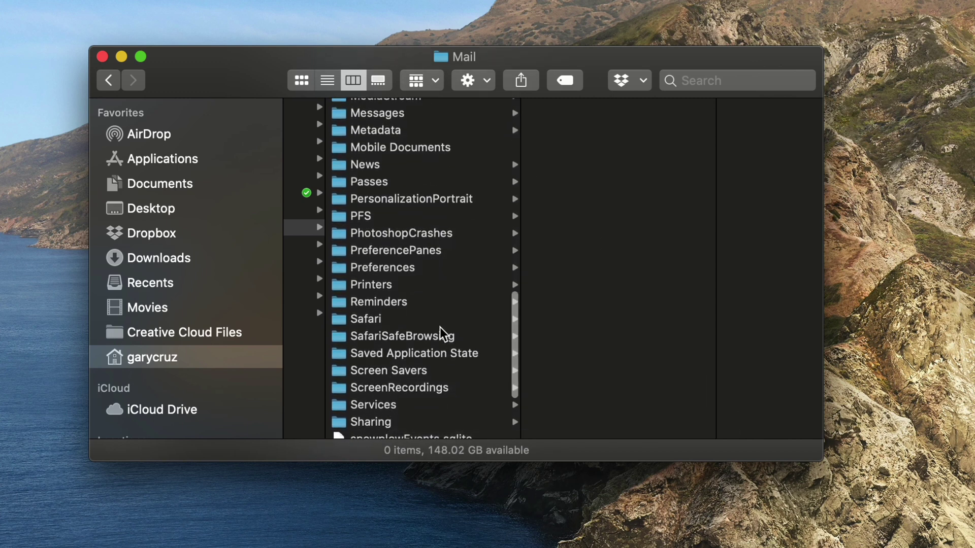
click(401, 355)
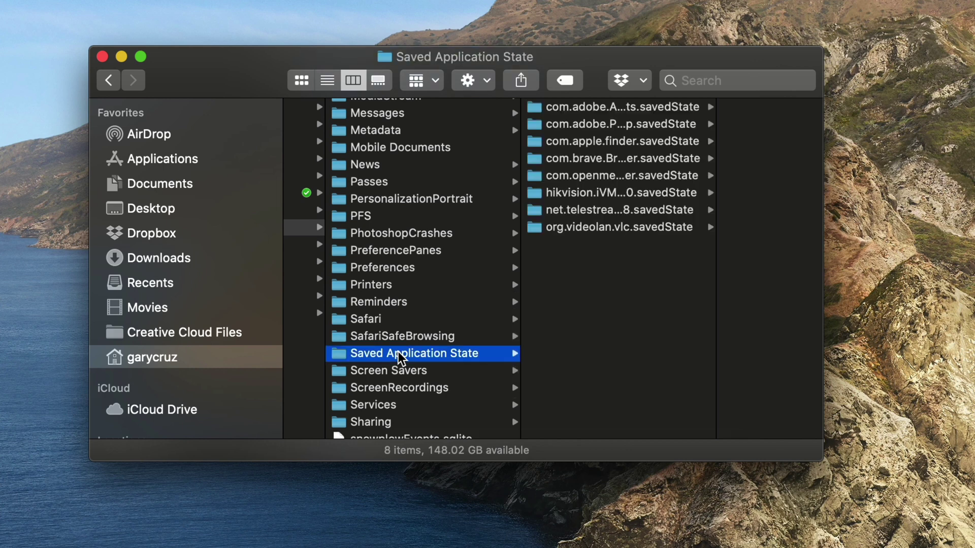
key(Right)
key(super+a)
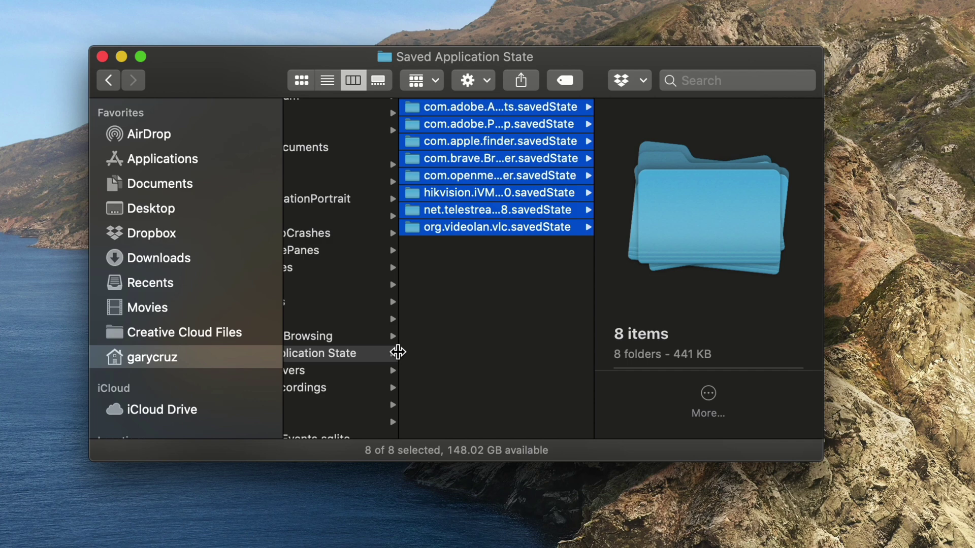
key(super+BackSpace)
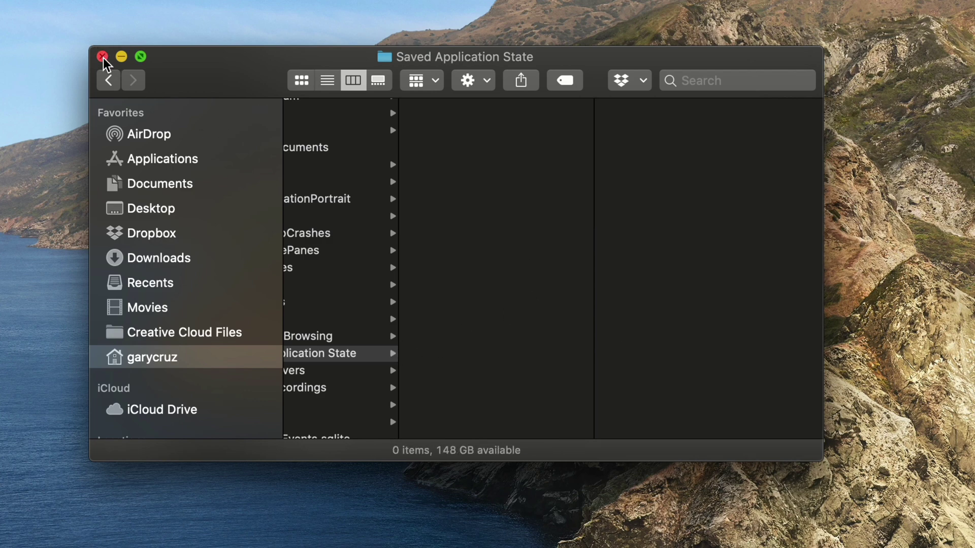
click(103, 56)
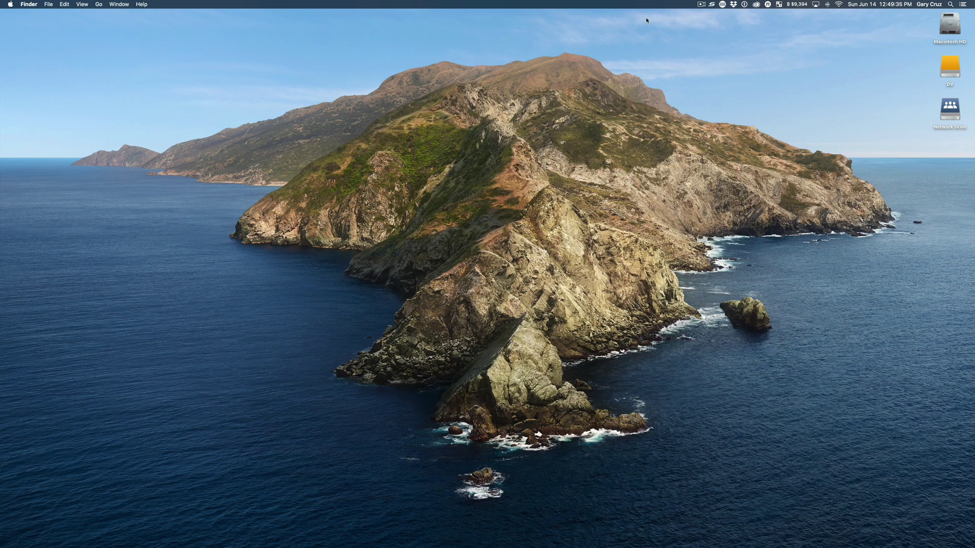
Step: Move the Network Drive window further left
click(701, 4)
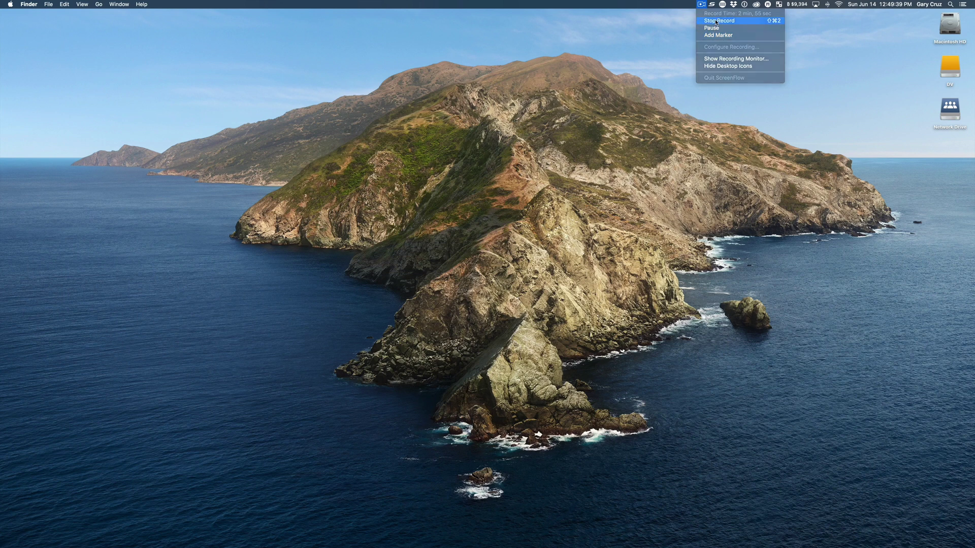
click(716, 21)
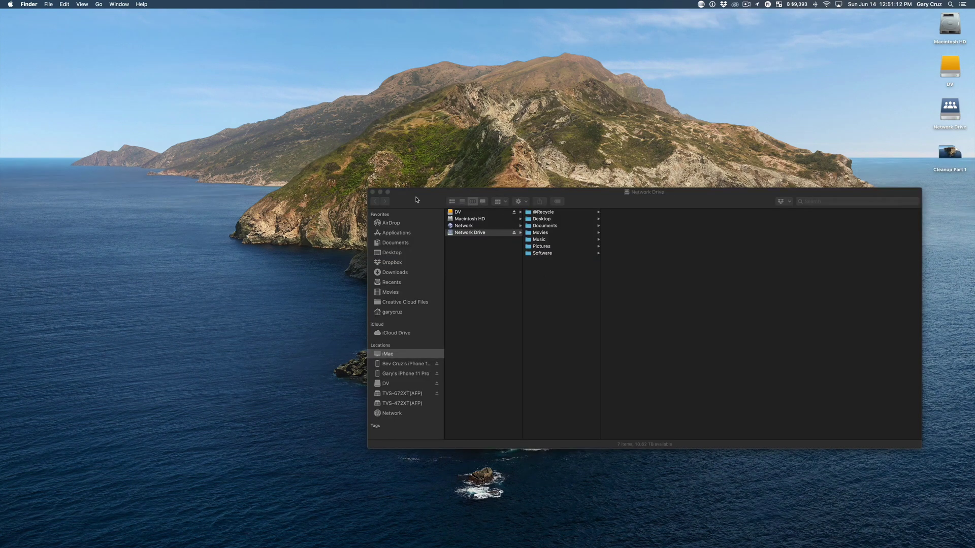
drag(416, 201, 313, 200)
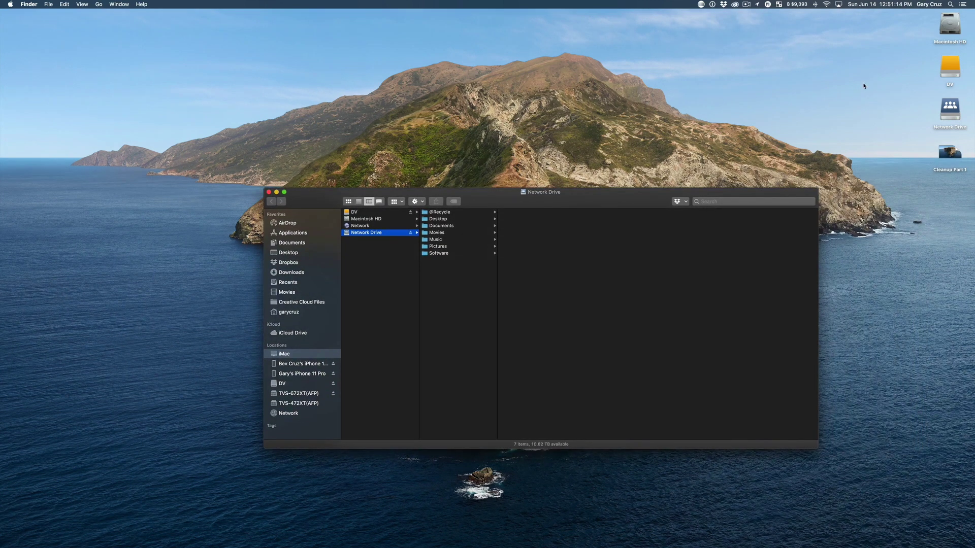
Step: Show Macintosh HD's Info window, 148.06 GB available, centred on screen
click(946, 30)
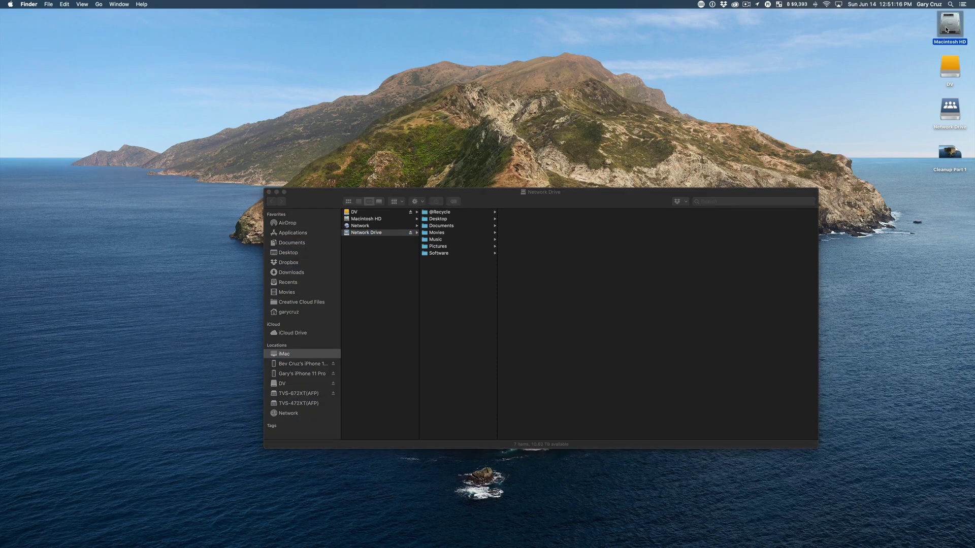
click(696, 106)
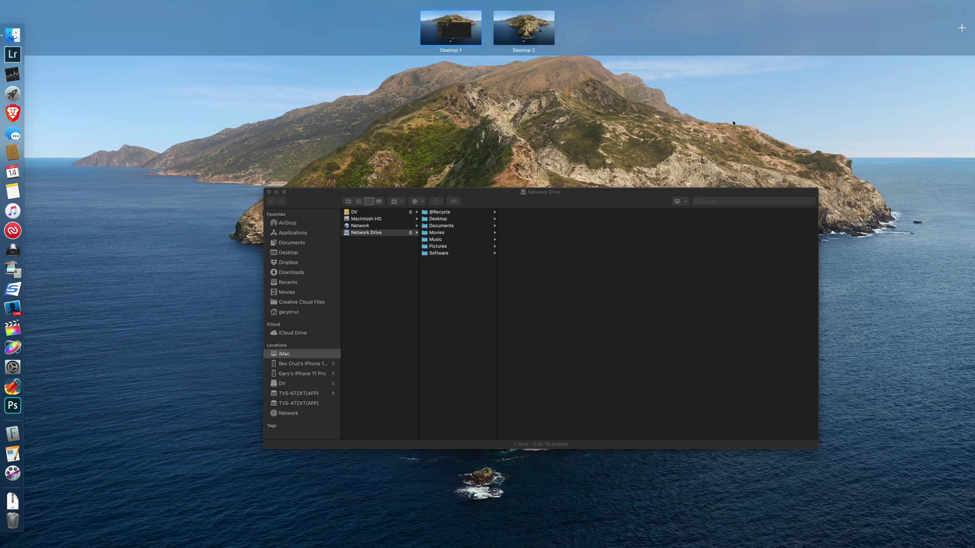
click(947, 33)
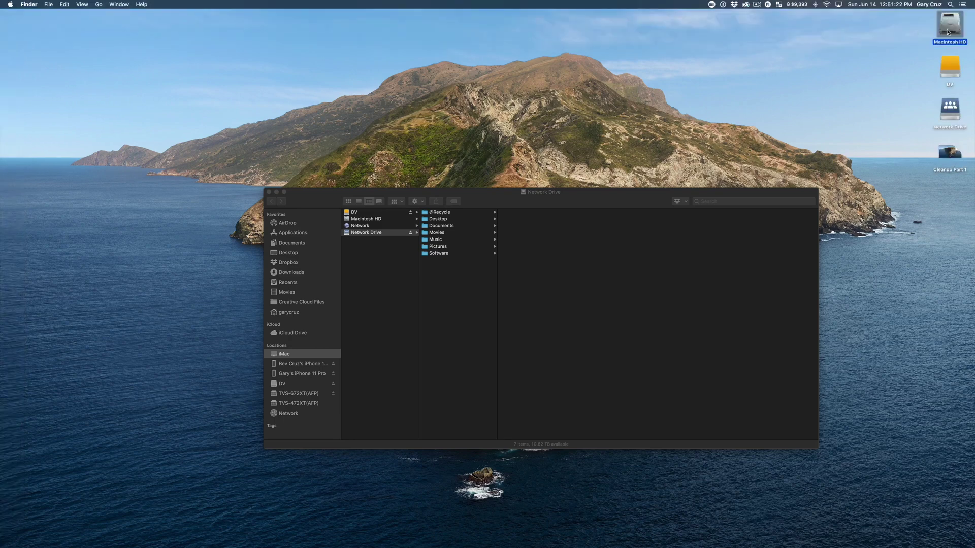
key(super+i)
drag(59, 19, 461, 67)
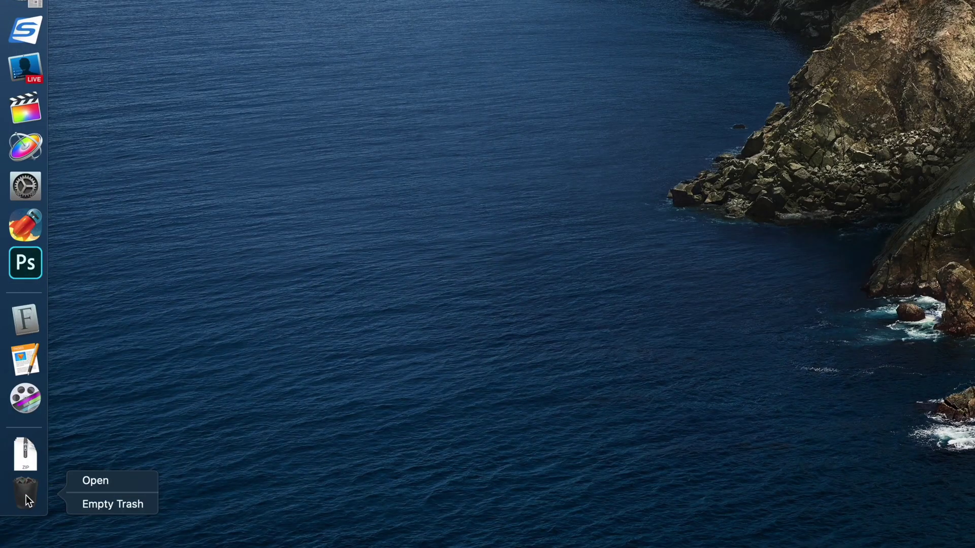
Step: Empty the Trash from the Dock and confirm permanently erasing its items
click(102, 505)
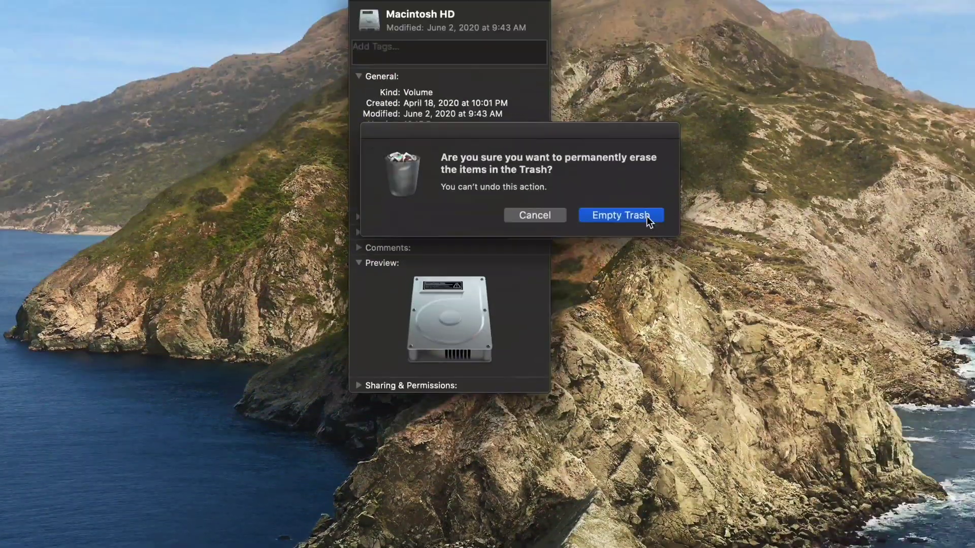
click(647, 216)
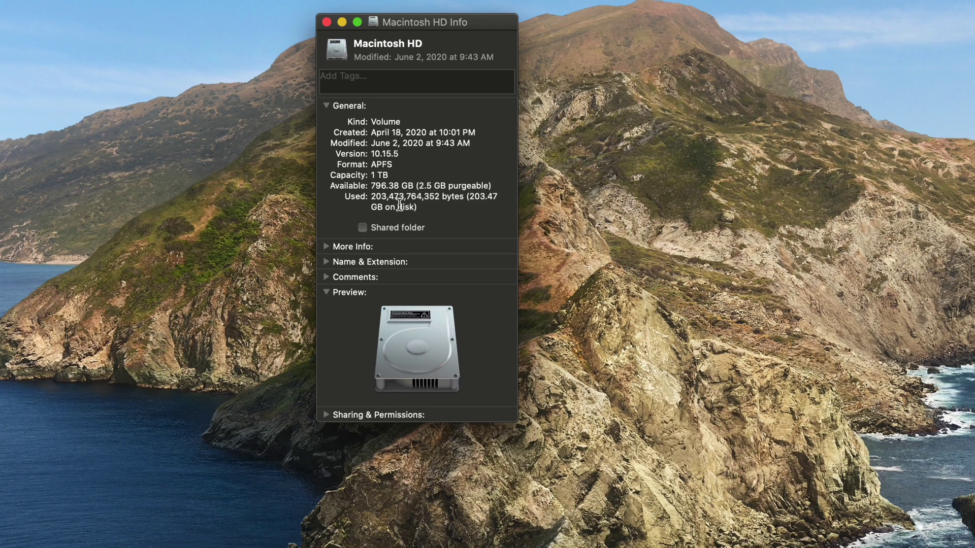
Step: Open a new Finder window on the left and browse Movies, the DV drive, then Documents
key(super+n)
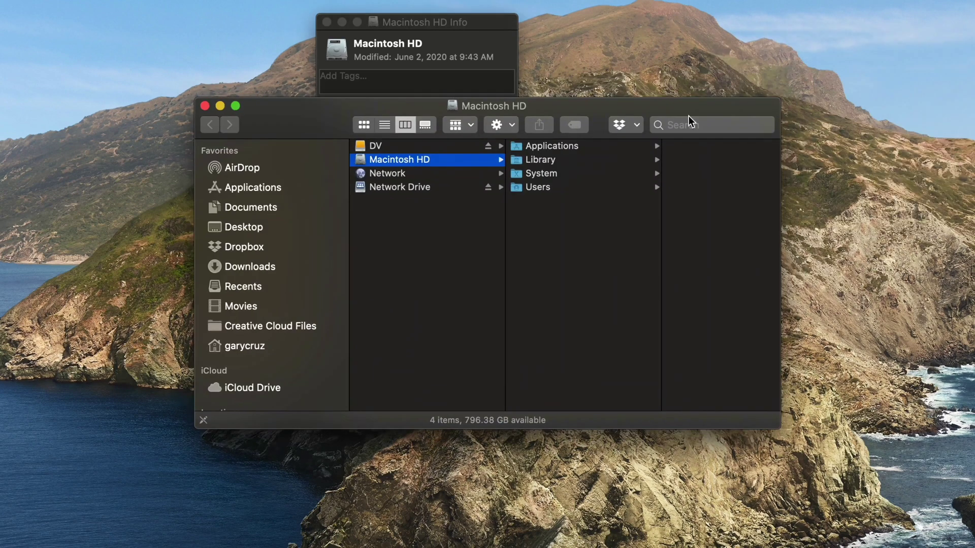
drag(690, 121, 230, 26)
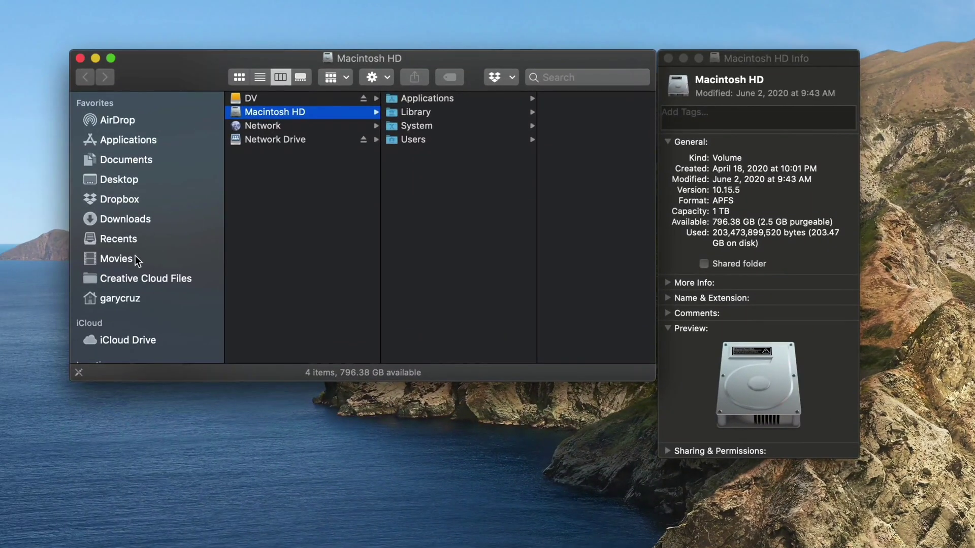
click(117, 258)
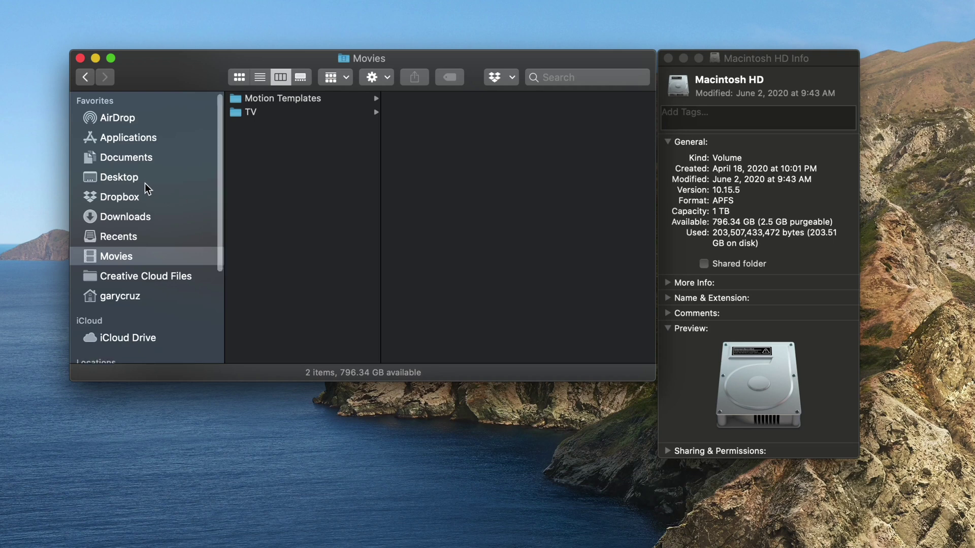
scroll(145, 184, down, 5)
click(123, 330)
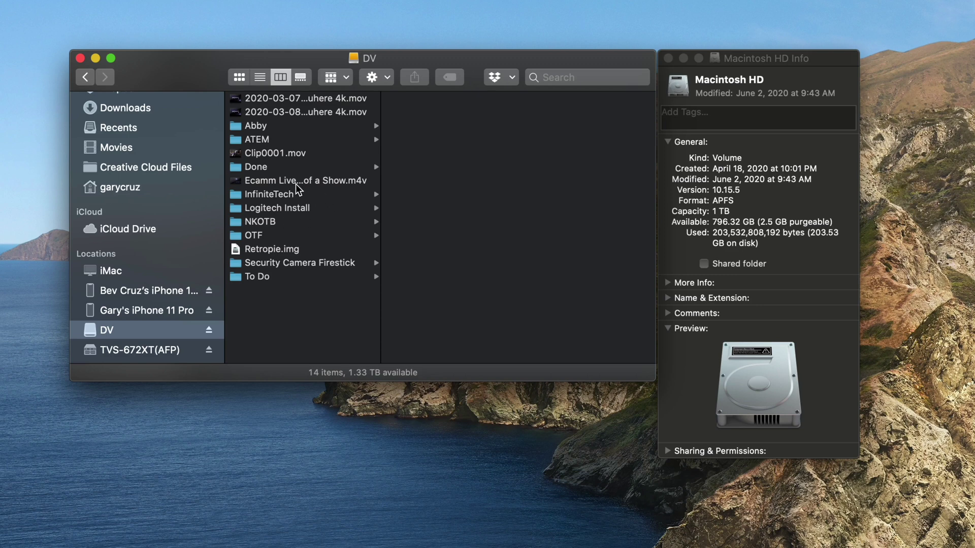
scroll(152, 170, up, 3)
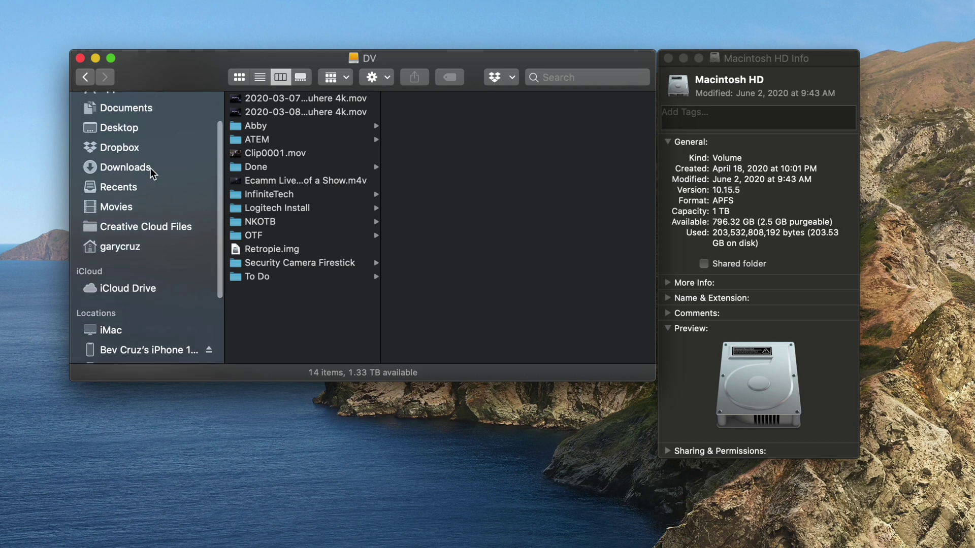
click(152, 112)
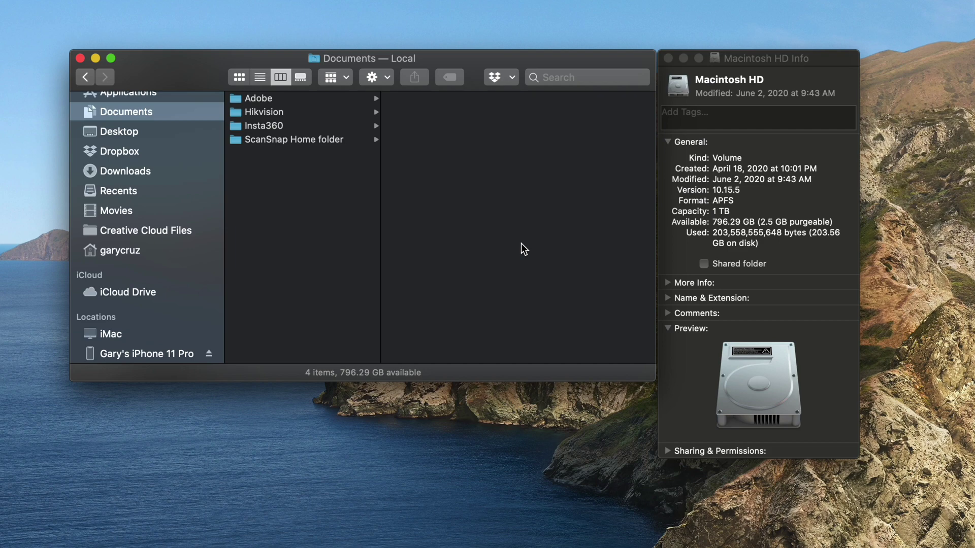
Step: Close the Documents window and launch Disk Utility through a Spotlight search for 'disk'
click(79, 59)
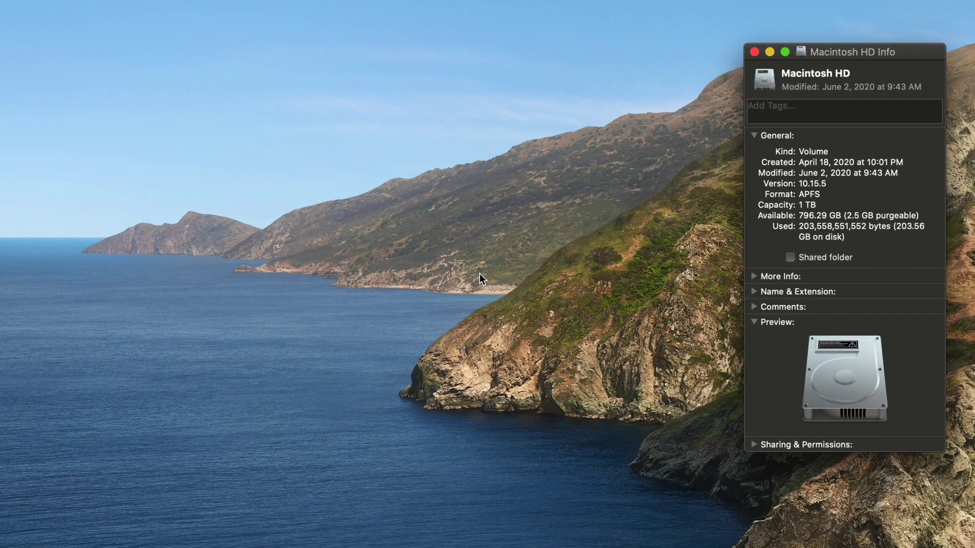
key(super+space)
text(scre)
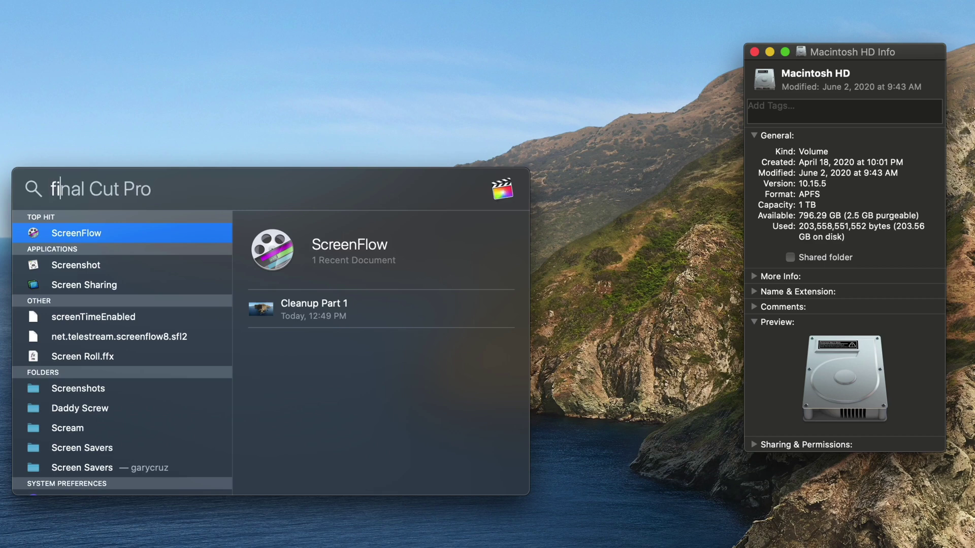
key(BackSpace)
text(disk)
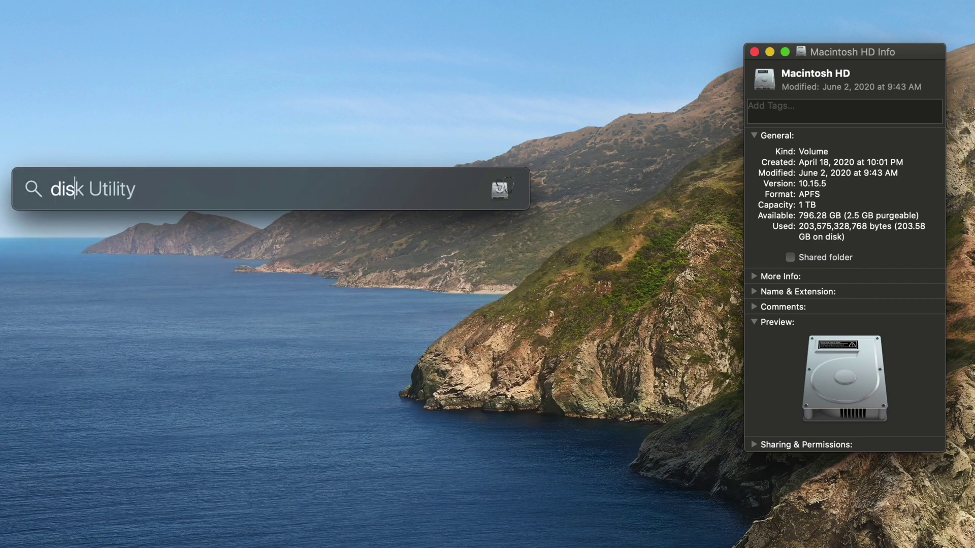
key(Return)
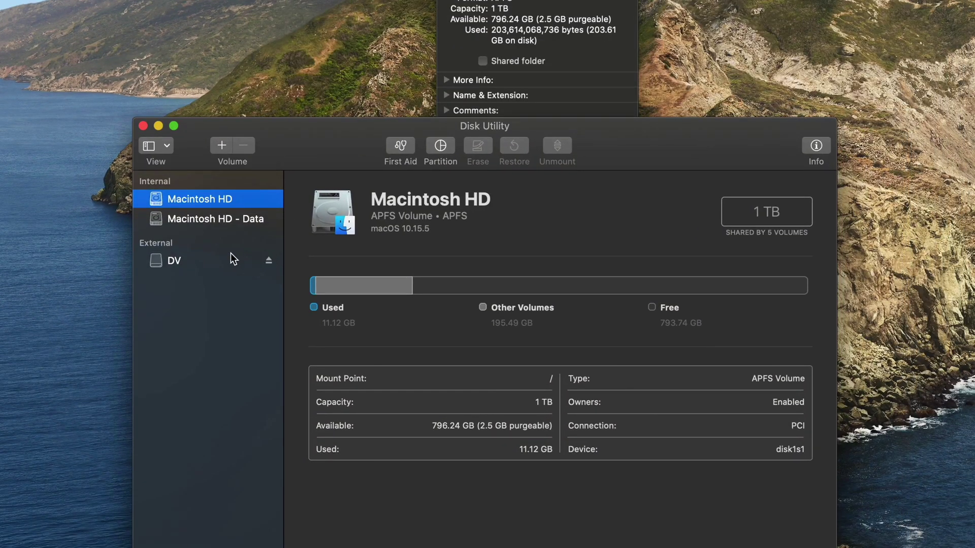
Step: Run First Aid on Macintosh HD - Data, accepting the Run and startup volume prompts
click(183, 222)
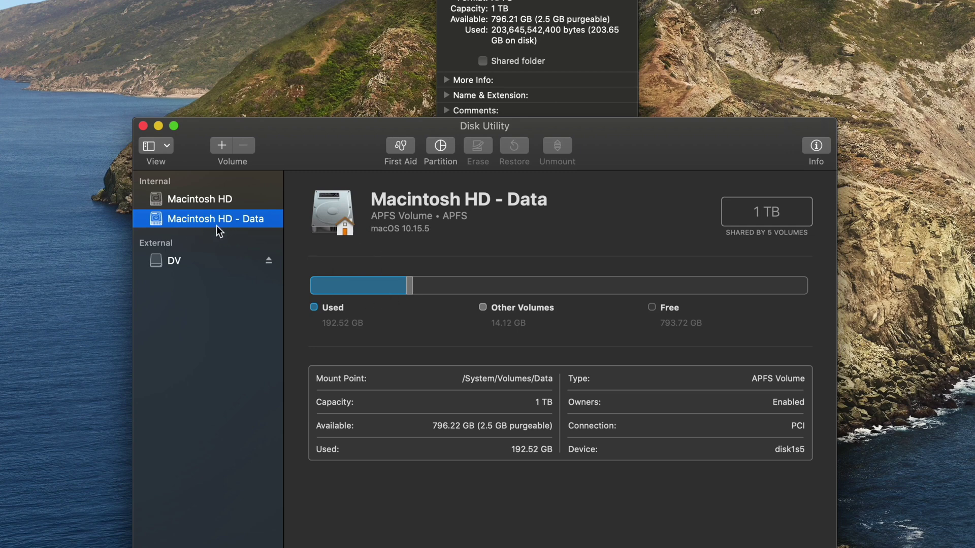
click(397, 147)
click(599, 247)
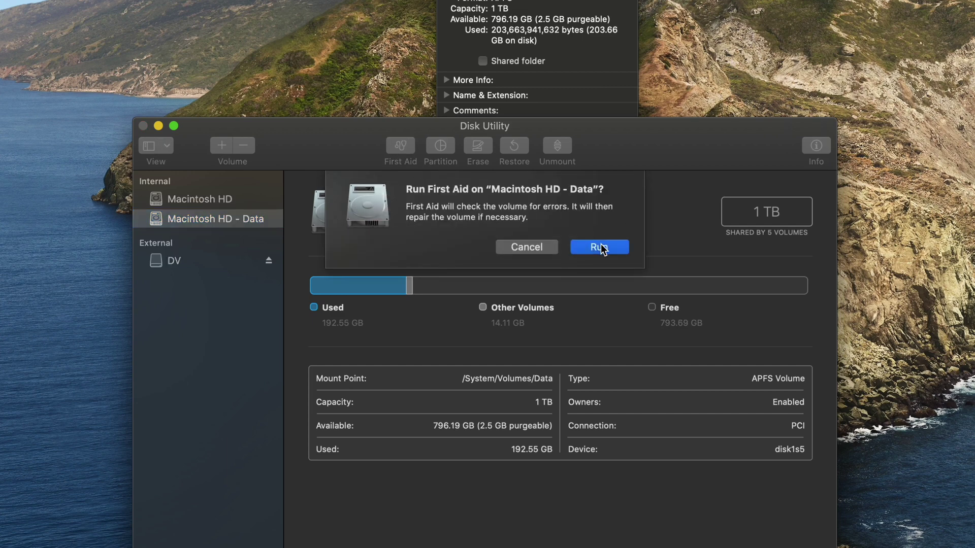
click(619, 248)
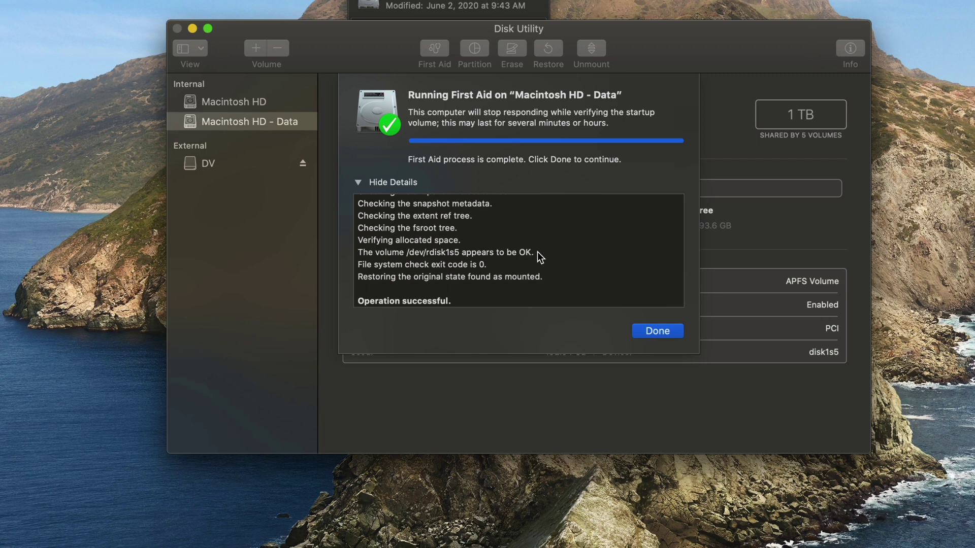
Step: Dismiss the finished First Aid report, quit Disk Utility, and move the Macintosh HD Info window upper left
click(669, 332)
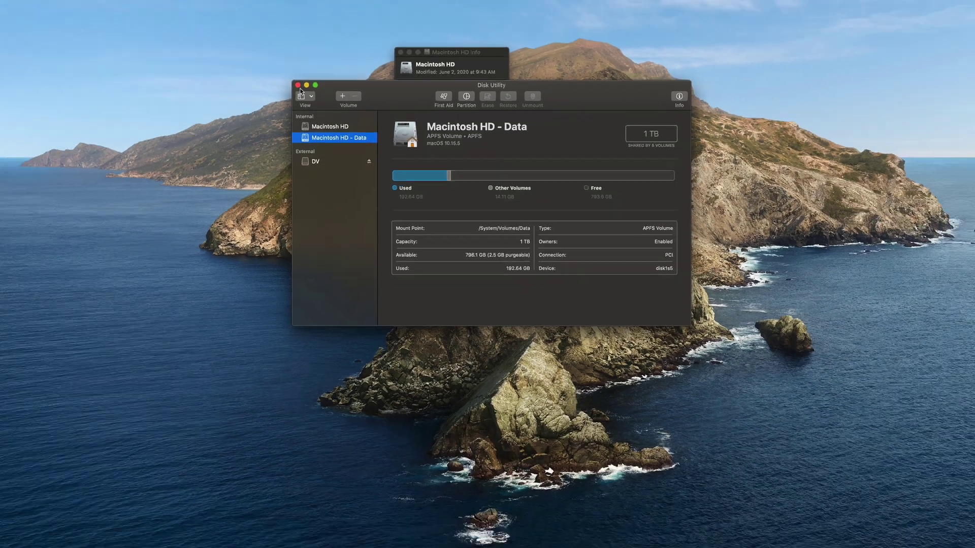
click(177, 29)
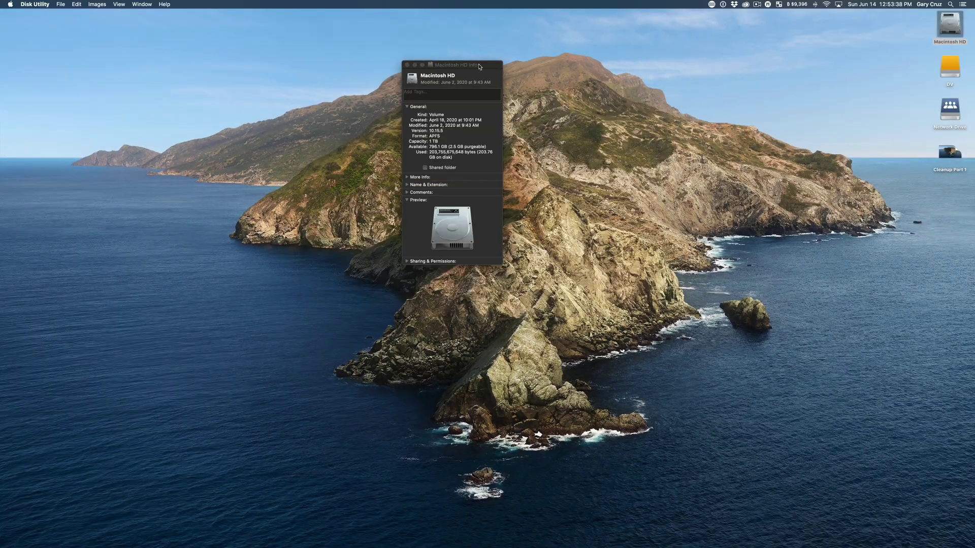
drag(479, 66, 226, 56)
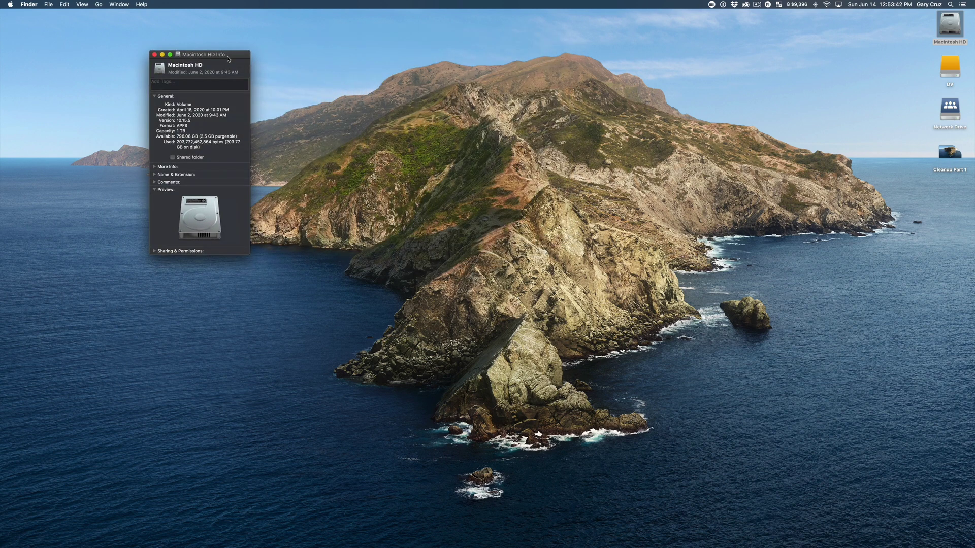